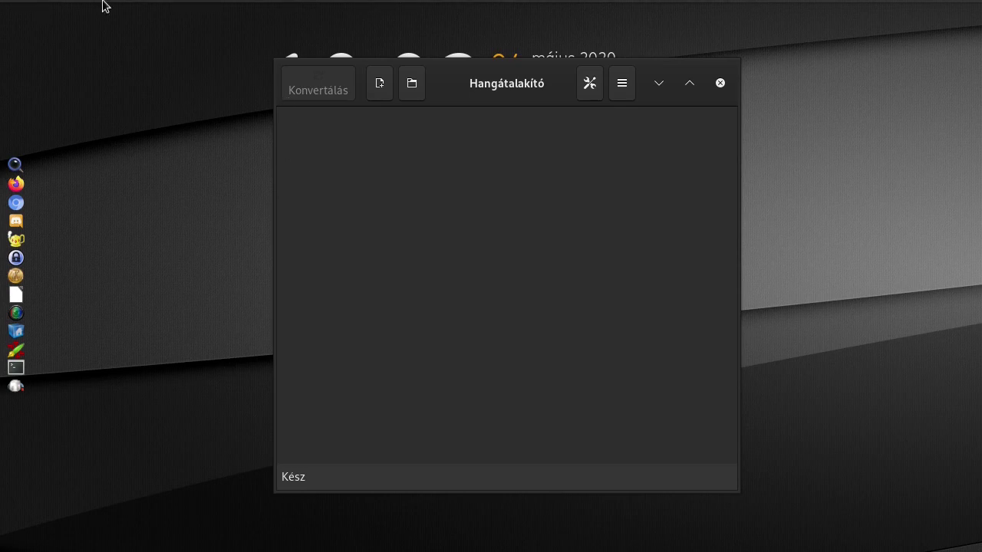
- Check the contents of the Audiobooks folder in the file manager and close its window
{"action": "mouse_move", "coordinate": [107, 4]}
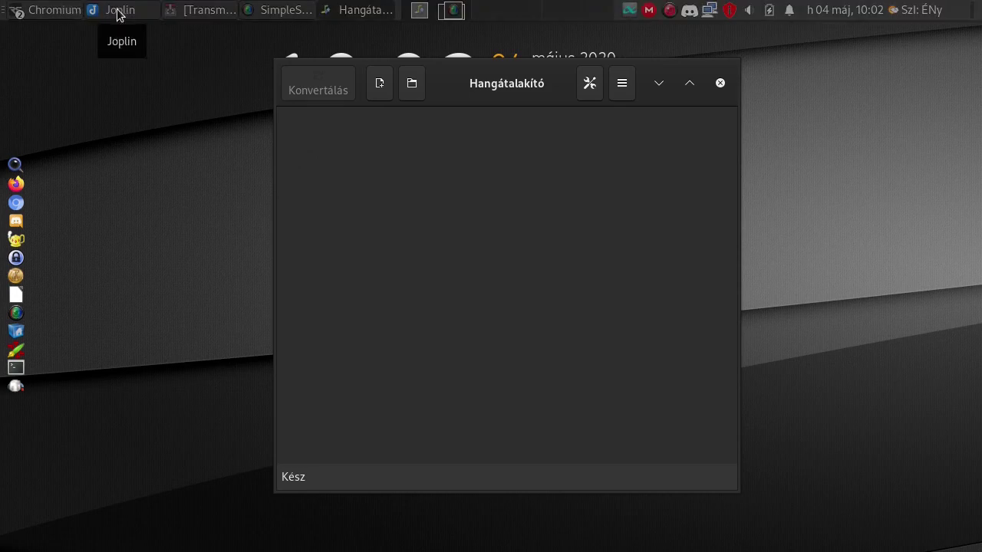
{"action": "left_click", "coordinate": [16, 332]}
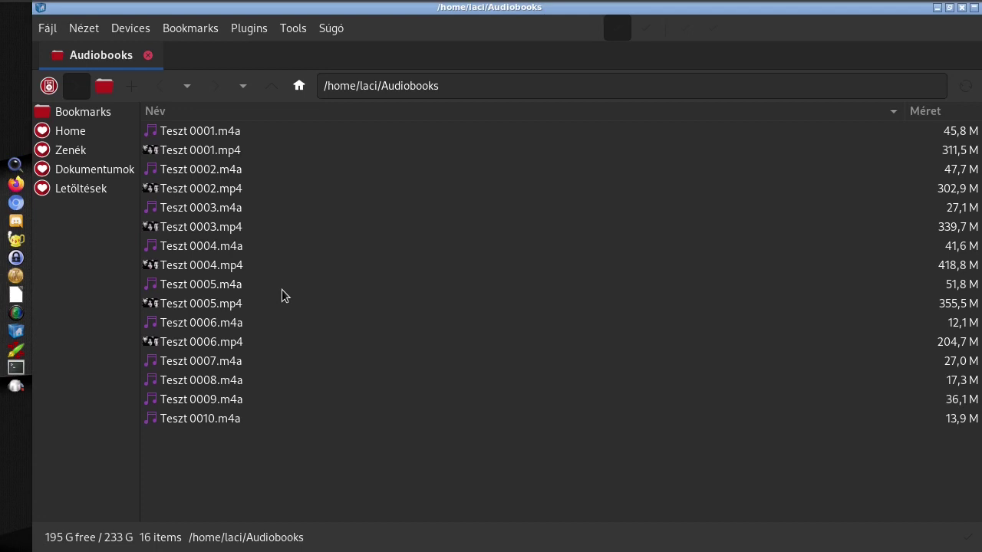
{"action": "left_click", "coordinate": [962, 8]}
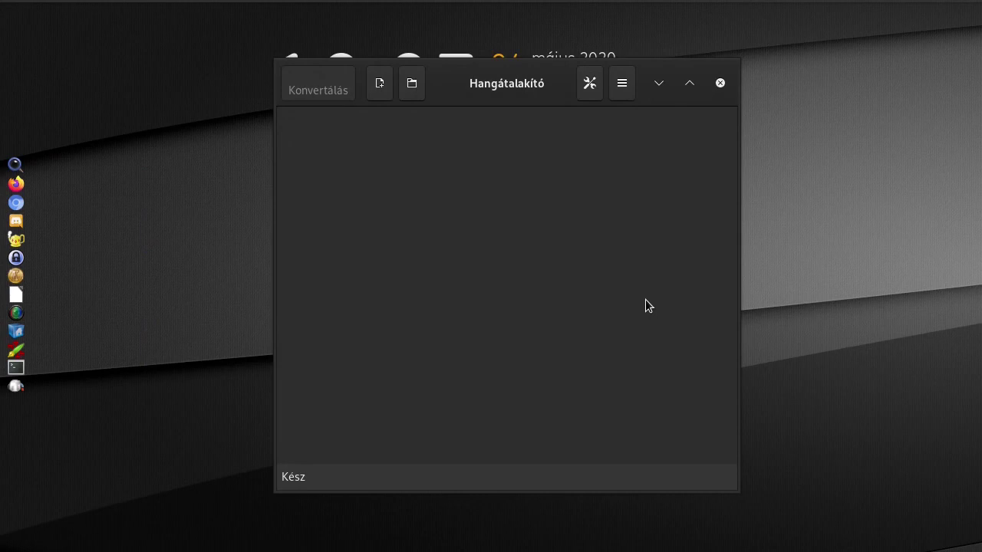
- Add the Audiobooks folder from the home directory to the conversion list
{"action": "left_click", "coordinate": [383, 85]}
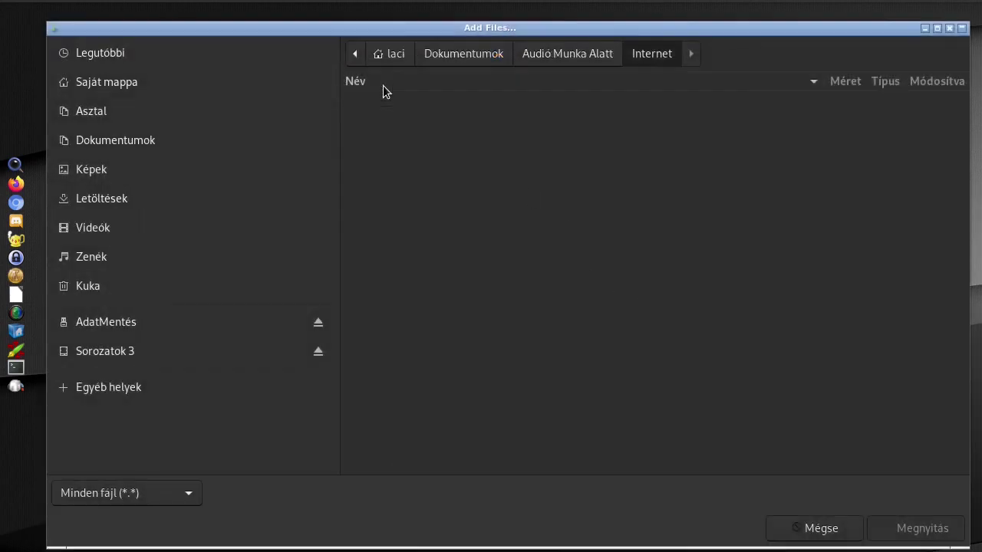
{"action": "left_click", "coordinate": [948, 30]}
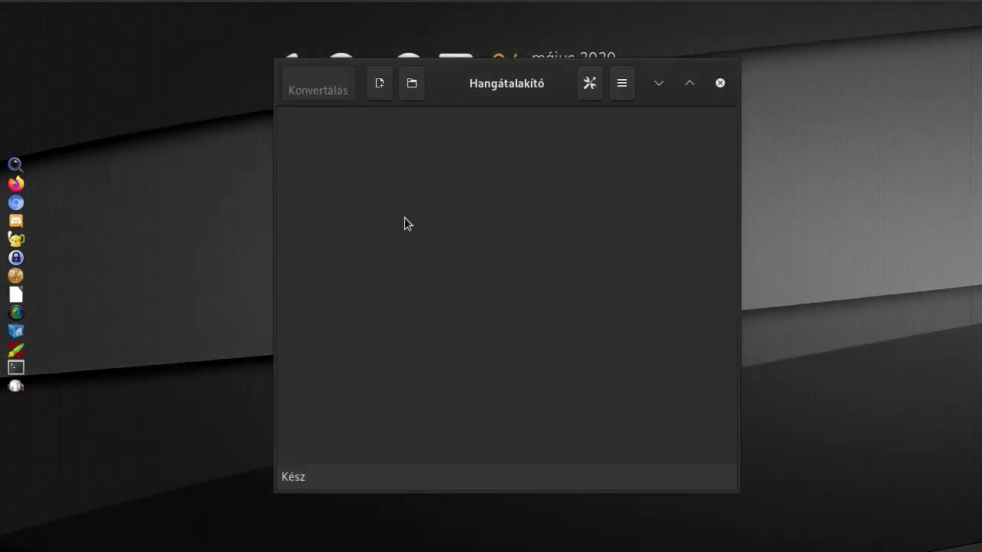
{"action": "left_click", "coordinate": [416, 87]}
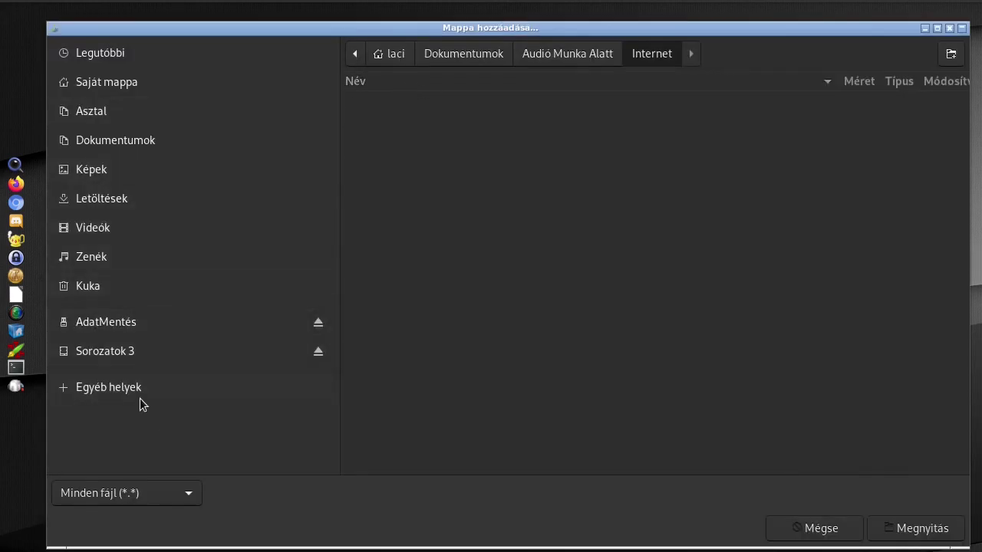
{"action": "left_click", "coordinate": [94, 84]}
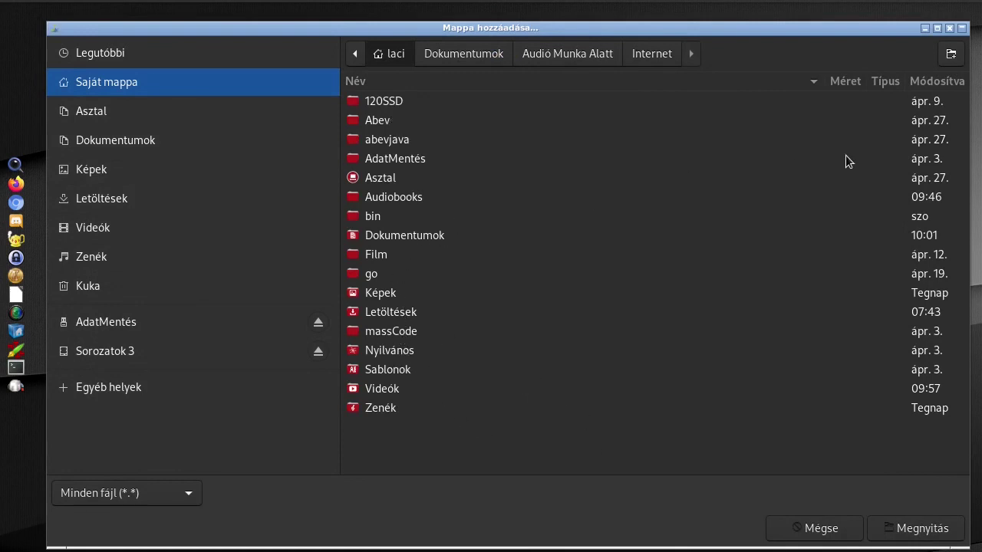
{"action": "double_click", "coordinate": [374, 196]}
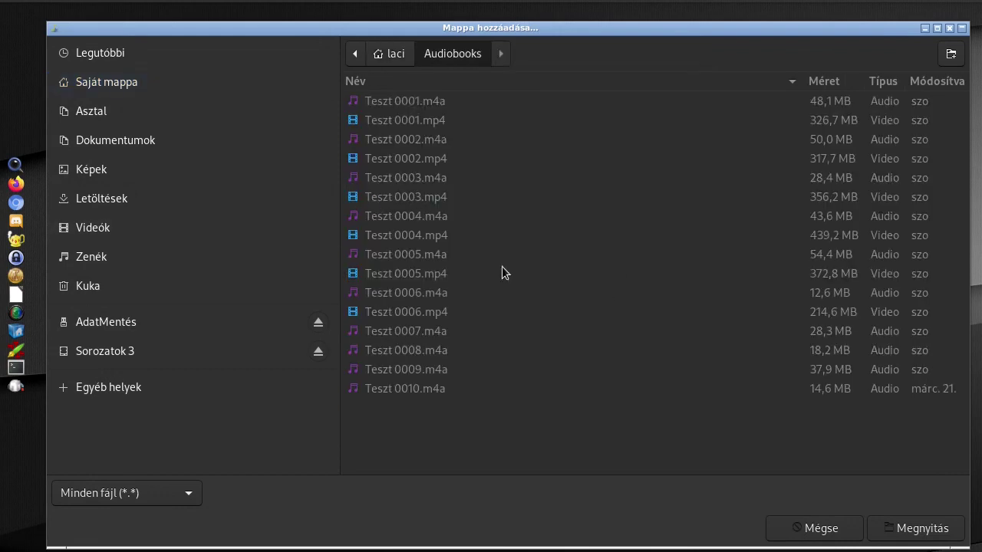
{"action": "left_click", "coordinate": [947, 528]}
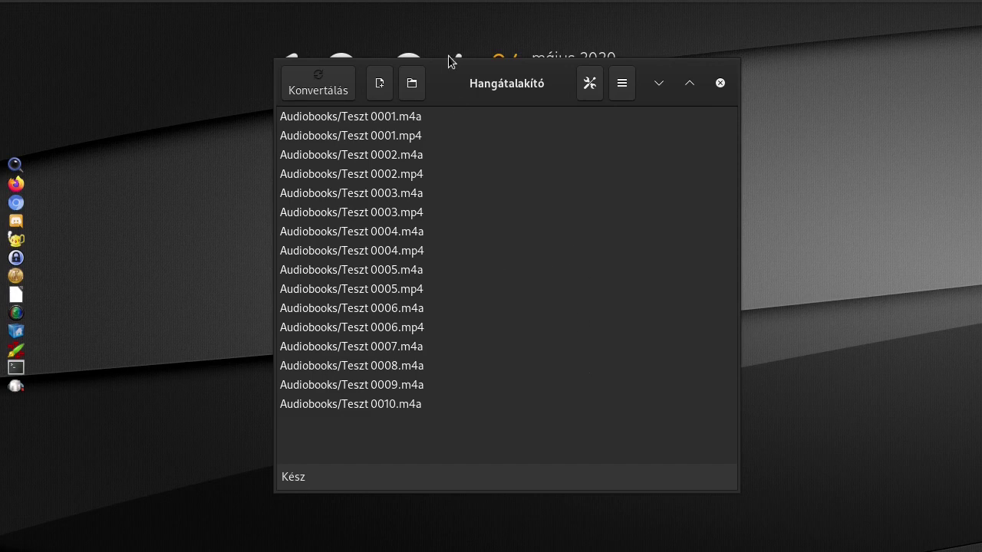
- View the converter's version and licence information and close it
{"action": "left_click", "coordinate": [621, 86]}
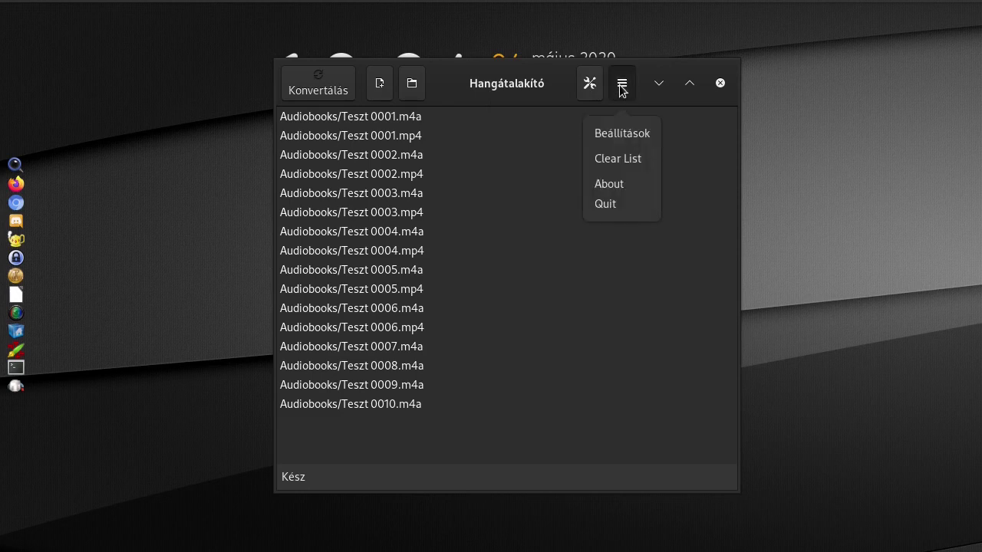
{"action": "left_click", "coordinate": [607, 185]}
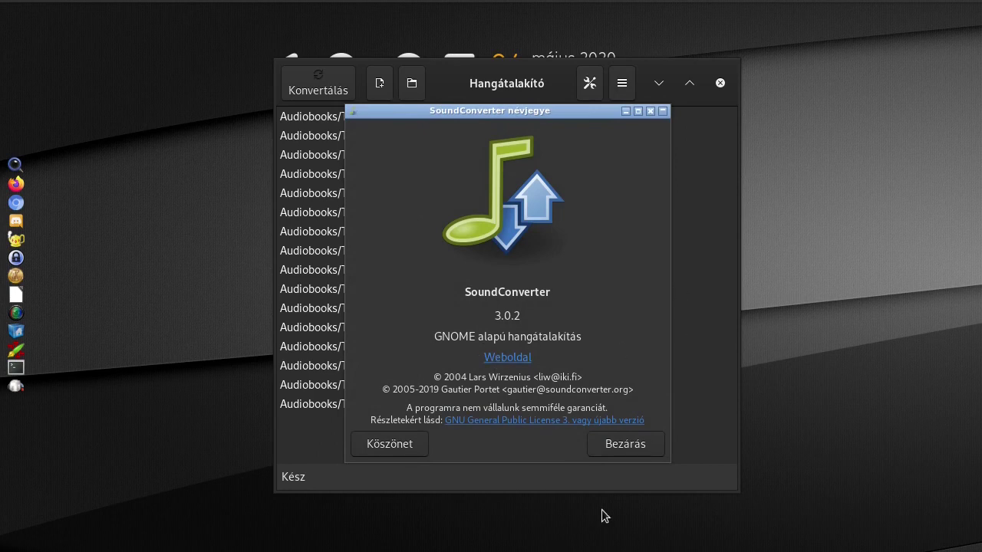
{"action": "left_click", "coordinate": [602, 441]}
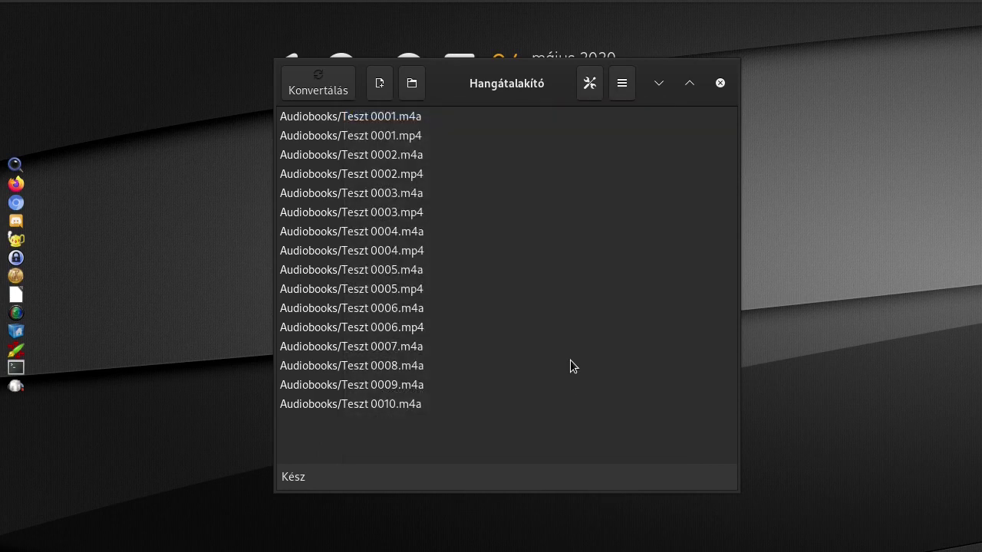
- Open the preferences, direct the results to a specific folder without choosing another location, and enable subfolder creation
{"action": "left_click", "coordinate": [588, 85]}
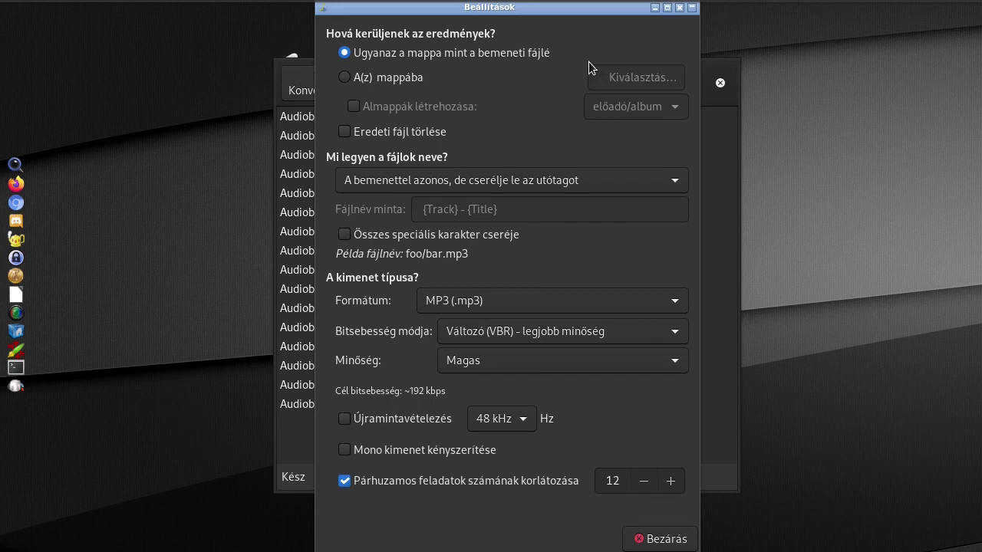
{"action": "left_click", "coordinate": [350, 79]}
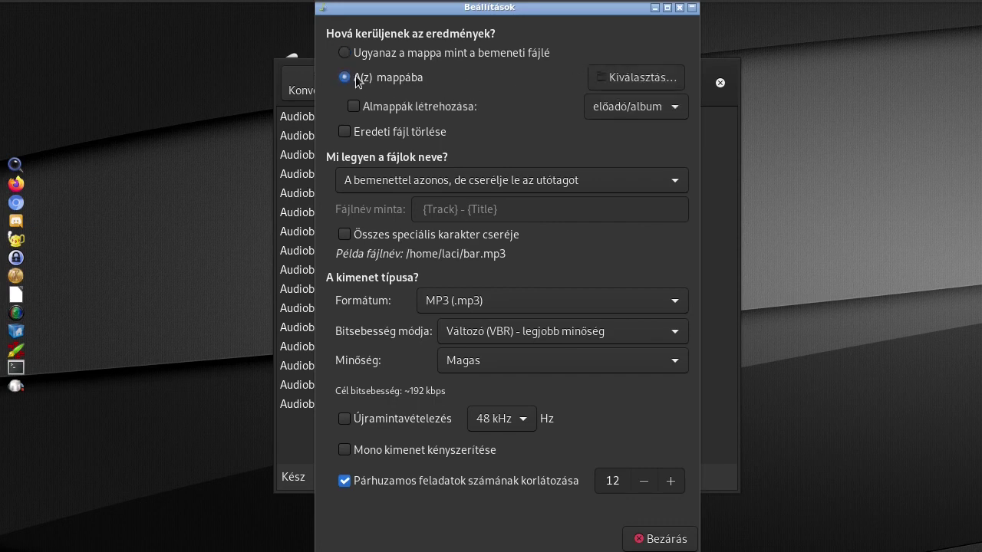
{"action": "left_click", "coordinate": [628, 77]}
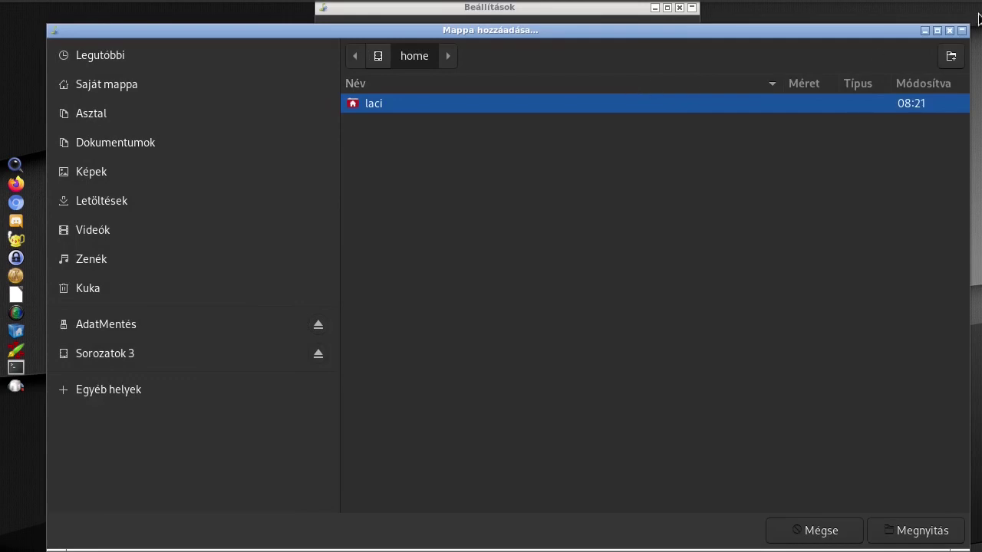
{"action": "left_click", "coordinate": [949, 30]}
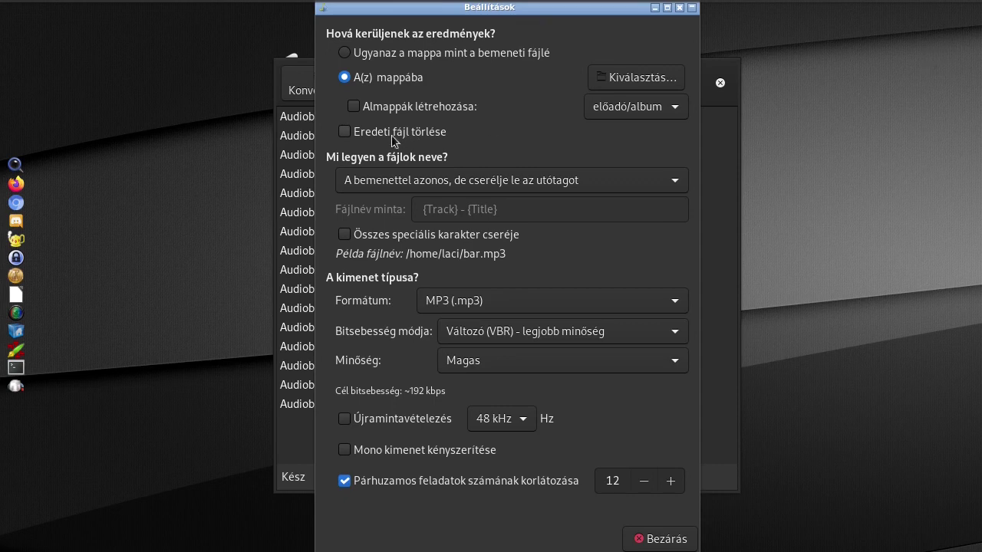
{"action": "left_click", "coordinate": [351, 109]}
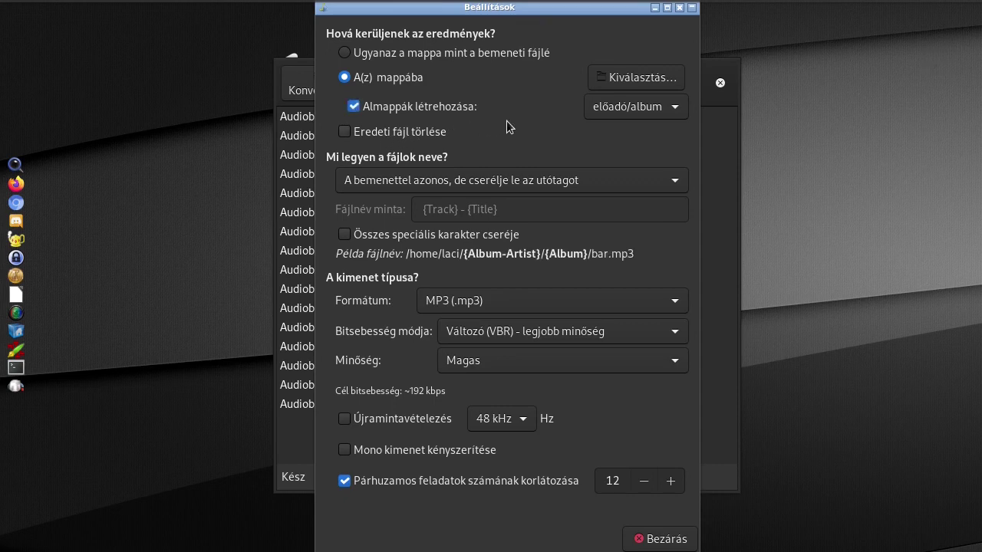
{"action": "left_click", "coordinate": [625, 111]}
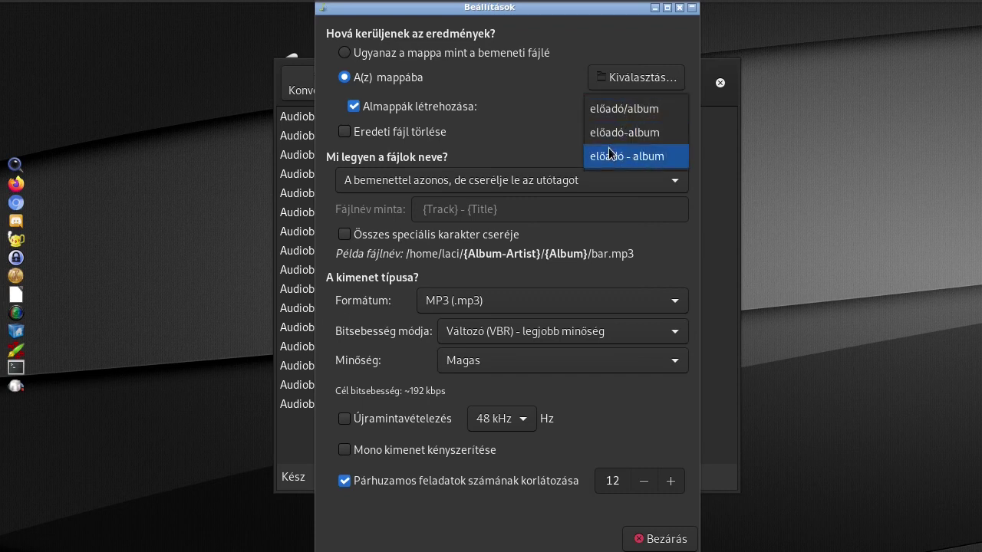
{"action": "left_click", "coordinate": [522, 109]}
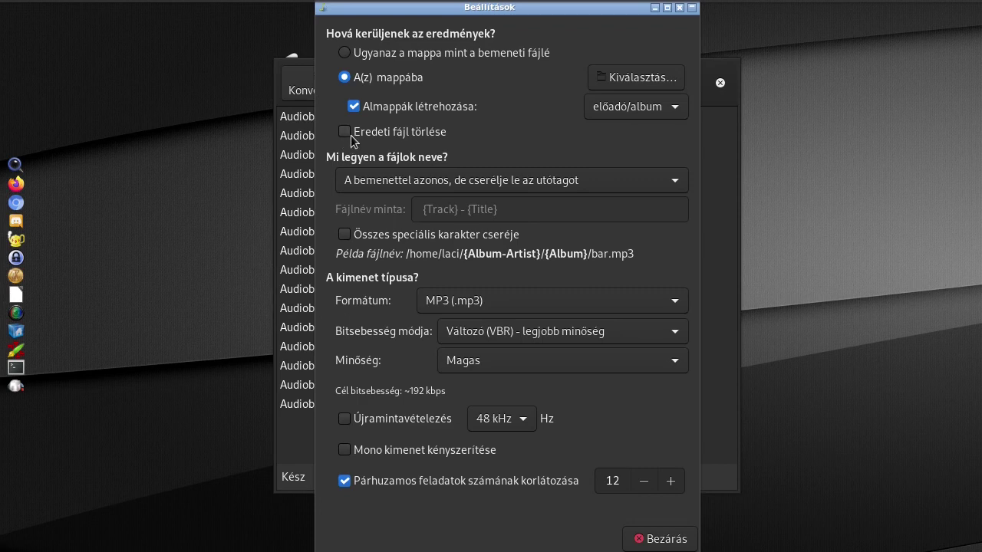
- Disable subfolder creation and set the results to be saved in the same folder as the input files
{"action": "left_click", "coordinate": [344, 52]}
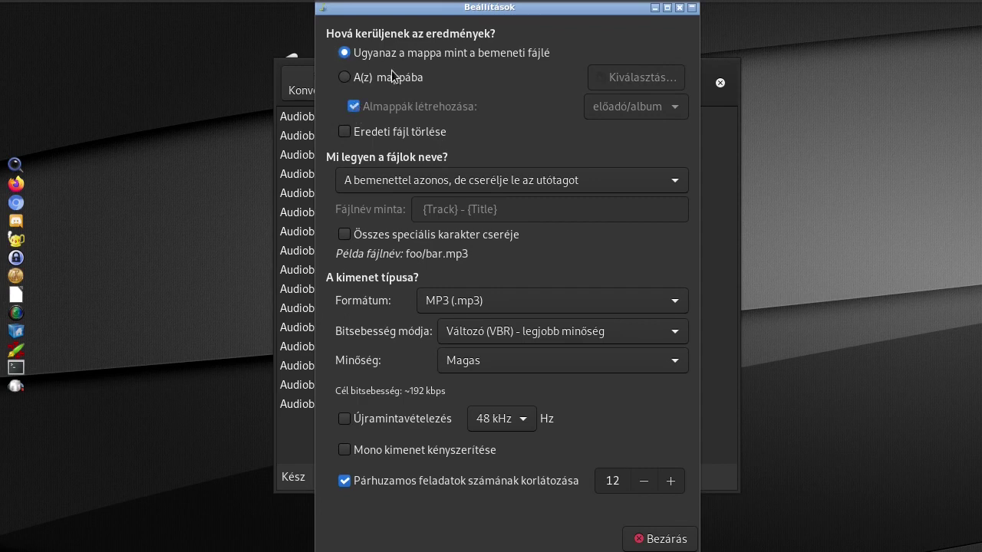
{"action": "left_click", "coordinate": [344, 76]}
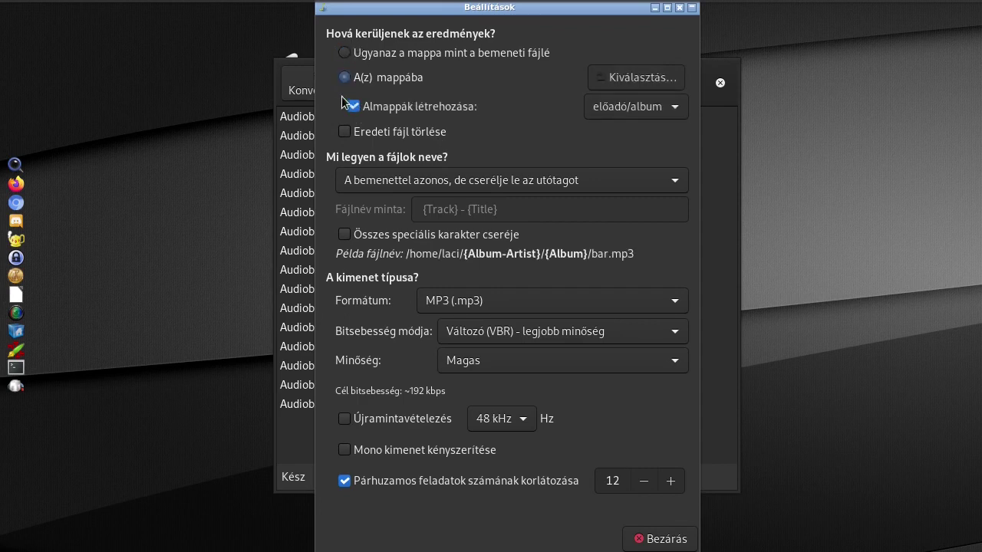
{"action": "left_click", "coordinate": [351, 106]}
{"action": "left_click", "coordinate": [347, 51]}
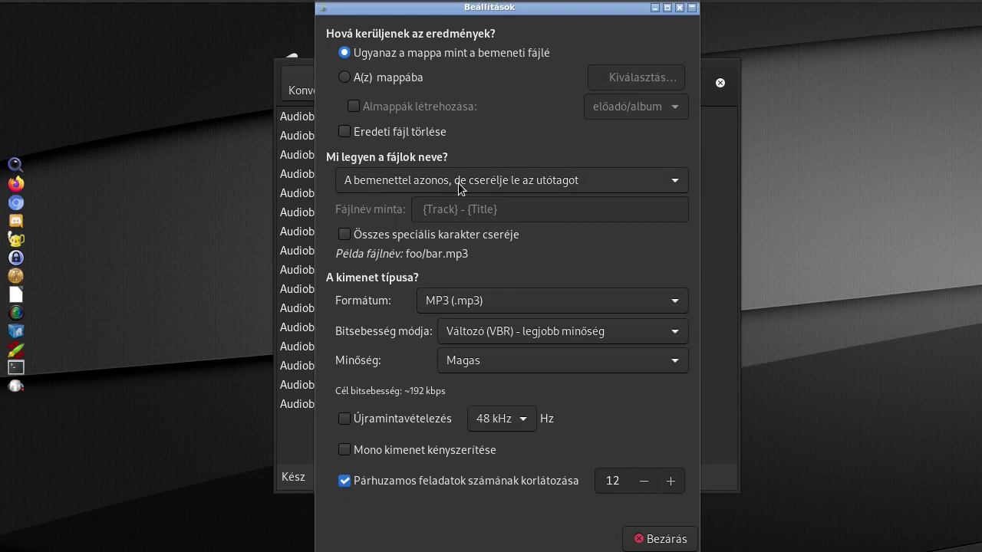
- Try the custom filename pattern (Egyéni fájlnév minta) and switch back to the input's name with a replaced suffix
{"action": "left_click", "coordinate": [632, 180]}
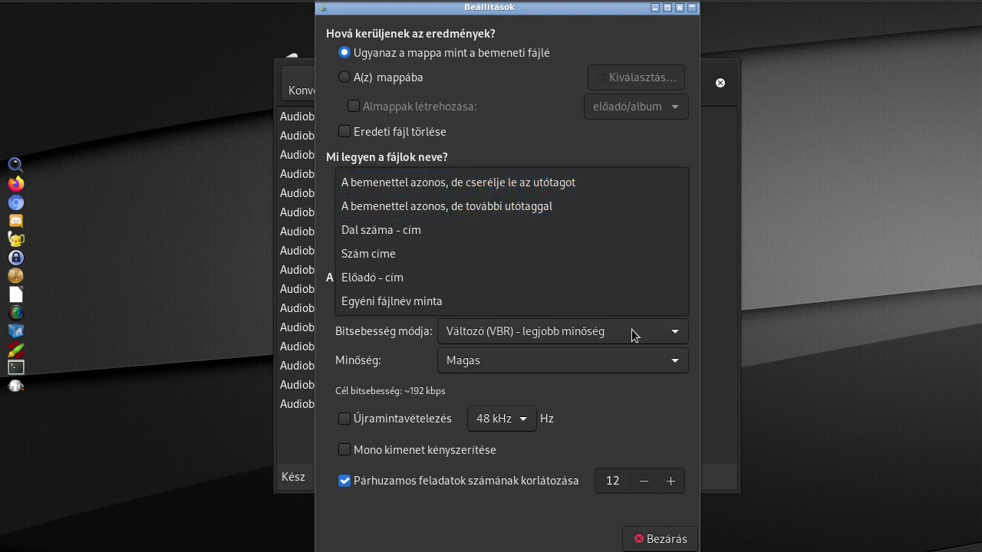
{"action": "left_click", "coordinate": [453, 302]}
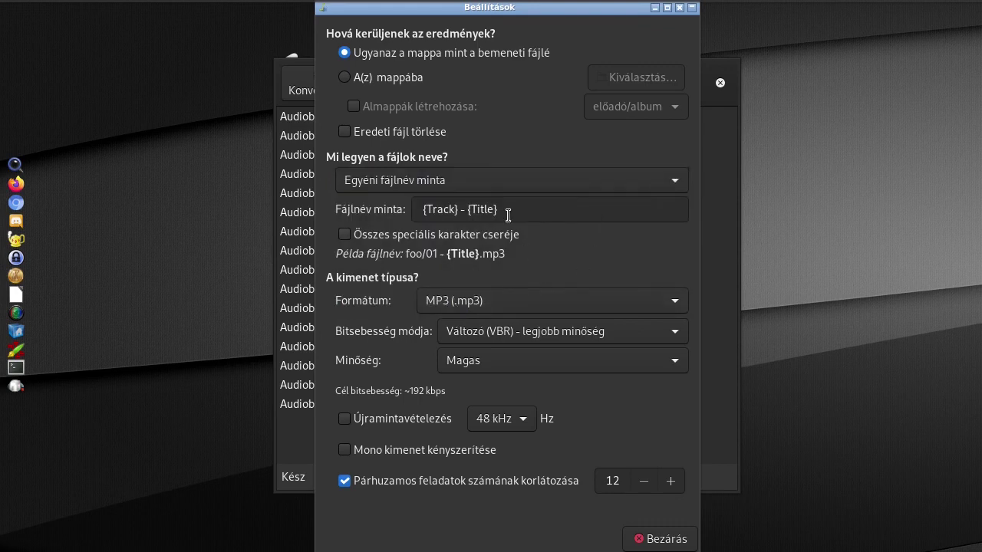
{"action": "mouse_move", "coordinate": [507, 214]}
{"action": "mouse_move", "coordinate": [665, 214]}
{"action": "left_click", "coordinate": [596, 175]}
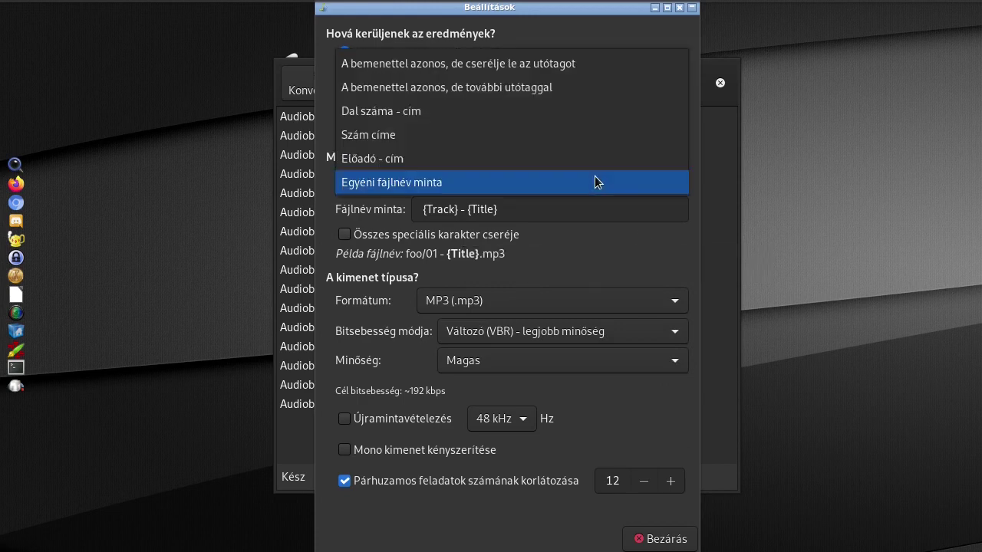
{"action": "left_click", "coordinate": [524, 69]}
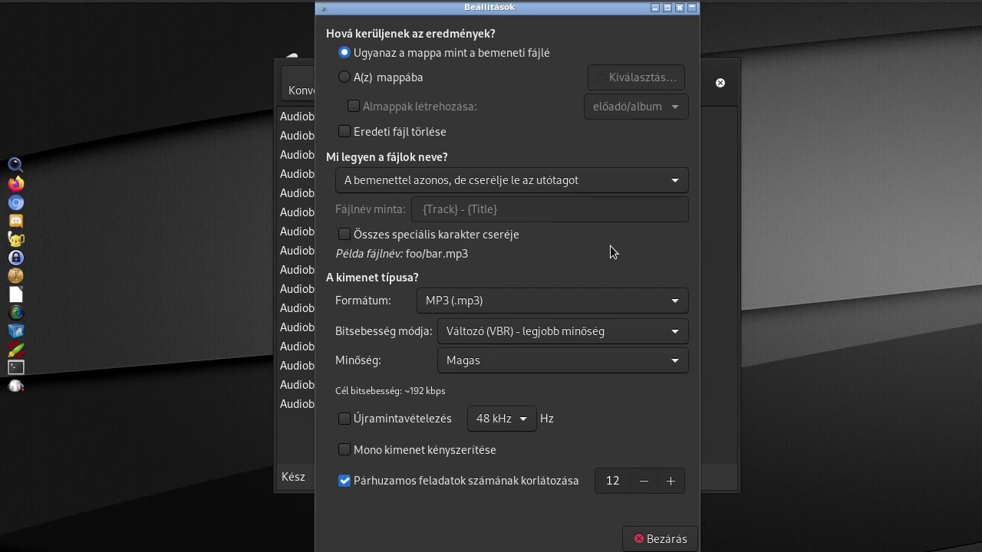
- Choose MP3 (.mp3) as the output format and variable (VBR) as the bitrate mode
{"action": "mouse_move", "coordinate": [584, 208]}
{"action": "left_click", "coordinate": [679, 301]}
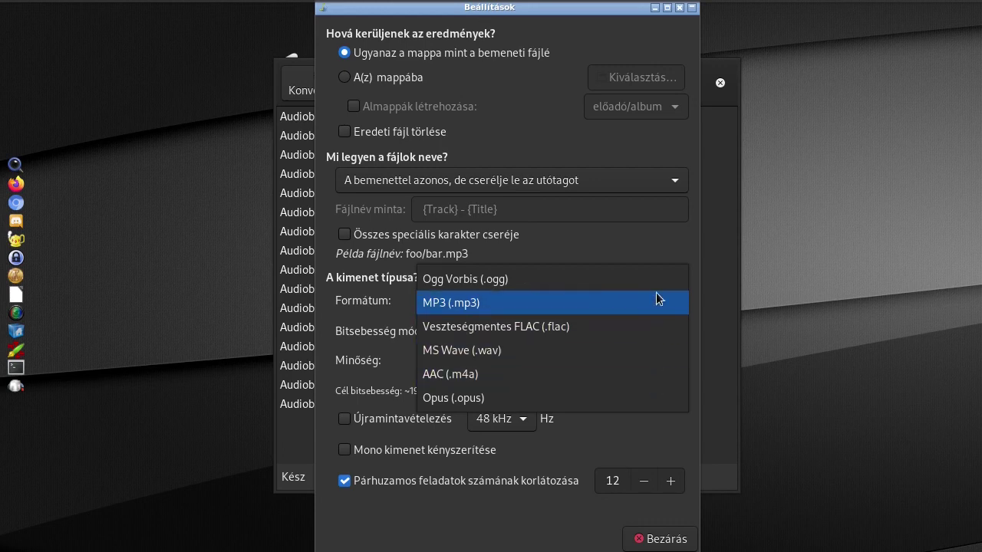
{"action": "left_click", "coordinate": [656, 300]}
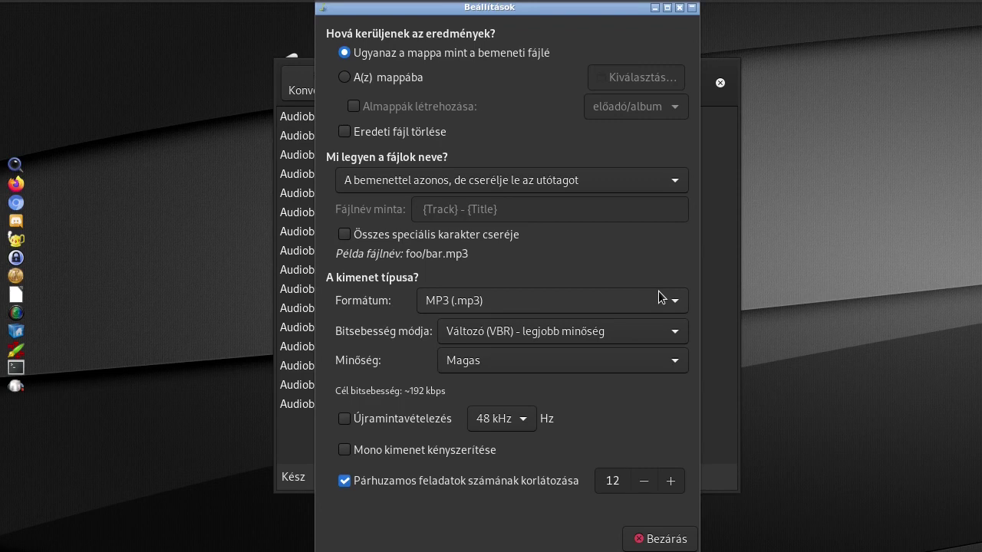
{"action": "left_click", "coordinate": [631, 331]}
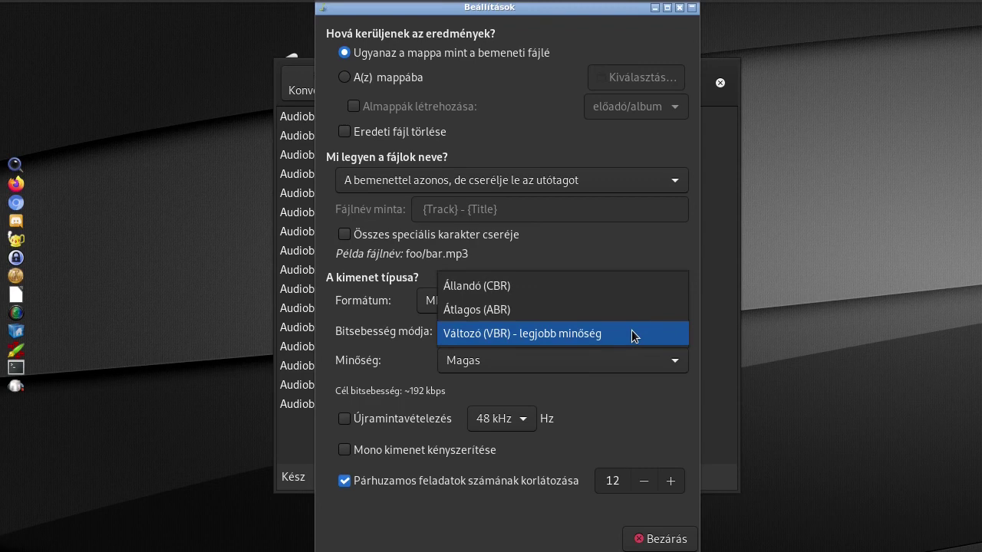
{"action": "left_click", "coordinate": [631, 333]}
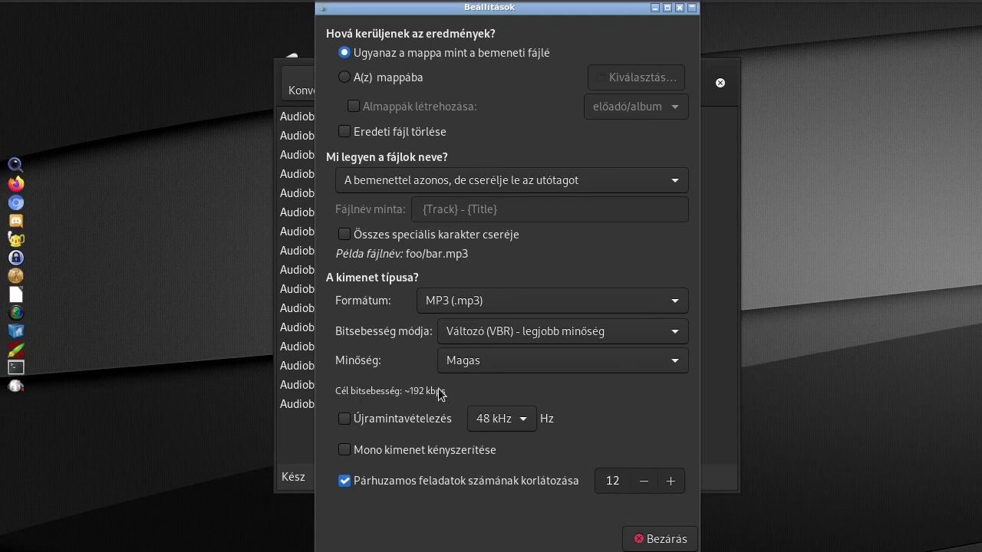
- Set the MP3 output quality to the highest level, Elképesztően magas
{"action": "left_click", "coordinate": [536, 366]}
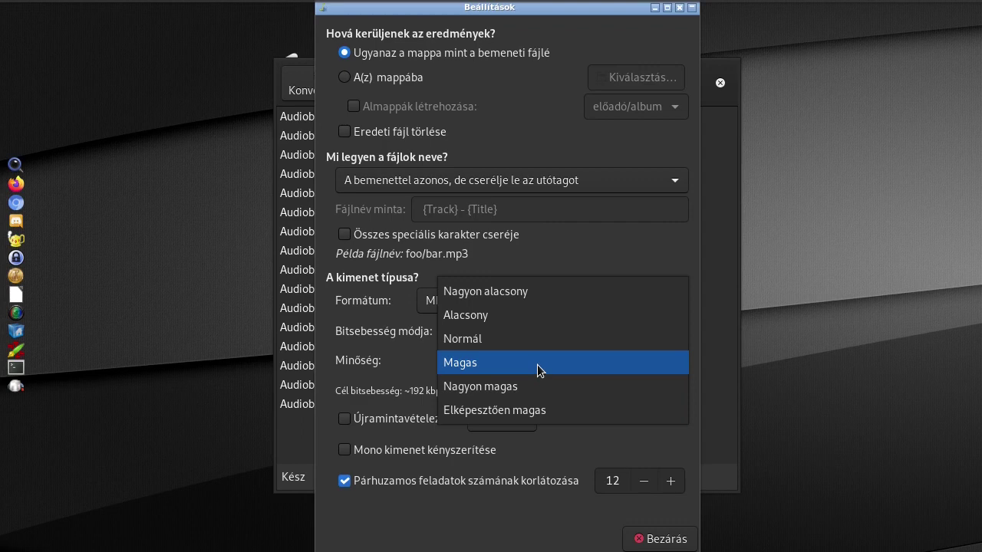
{"action": "left_click", "coordinate": [537, 365]}
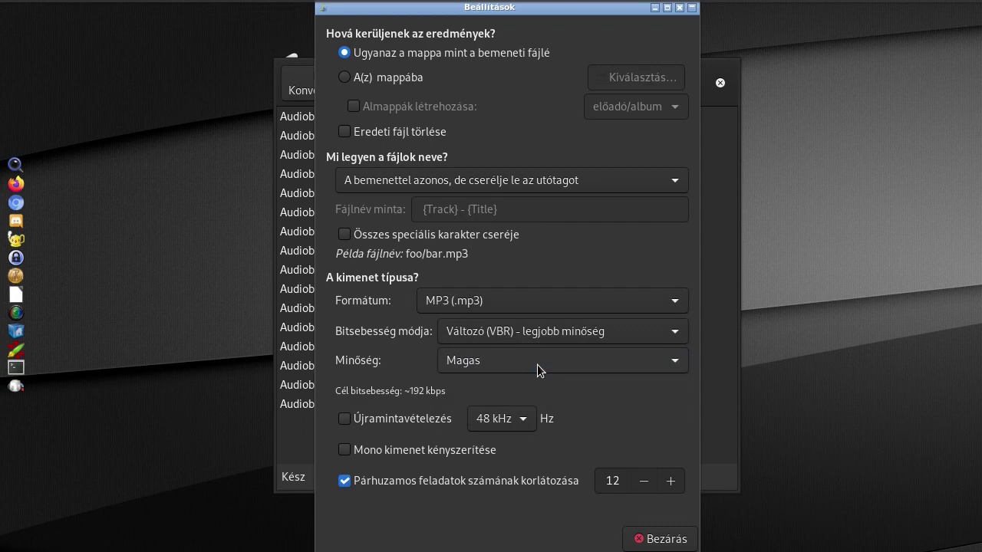
{"action": "scroll", "coordinate": [537, 364], "scroll_direction": "down", "scroll_amount": 1}
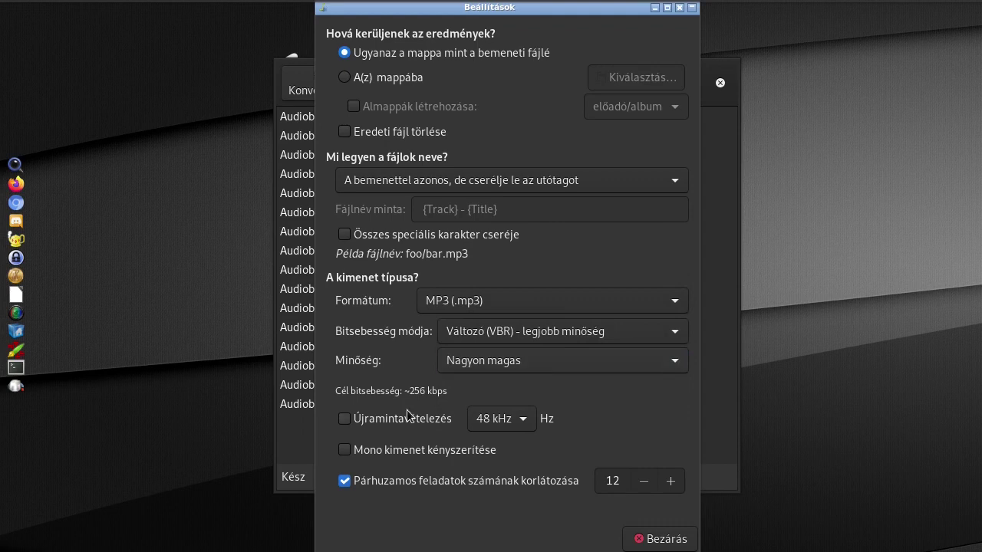
{"action": "left_click", "coordinate": [561, 366]}
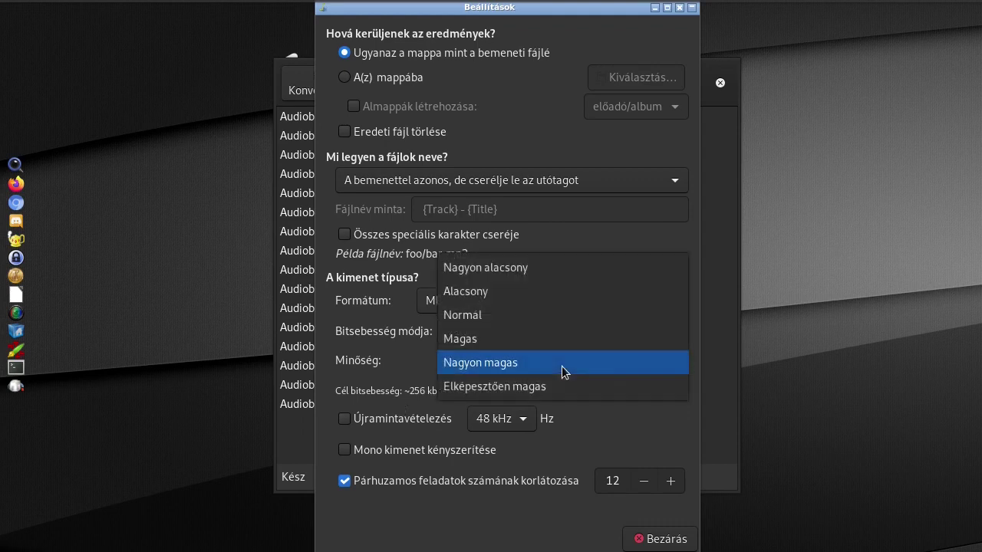
{"action": "left_click", "coordinate": [557, 390]}
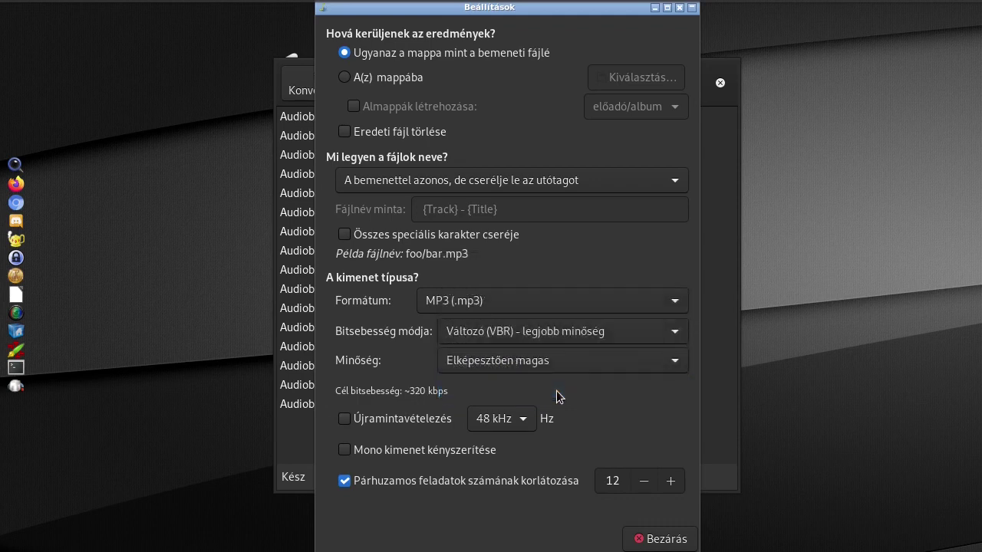
- Try the Nagyon alacsony MP3 quality, and set the output quality to Magas
{"action": "left_click", "coordinate": [566, 358]}
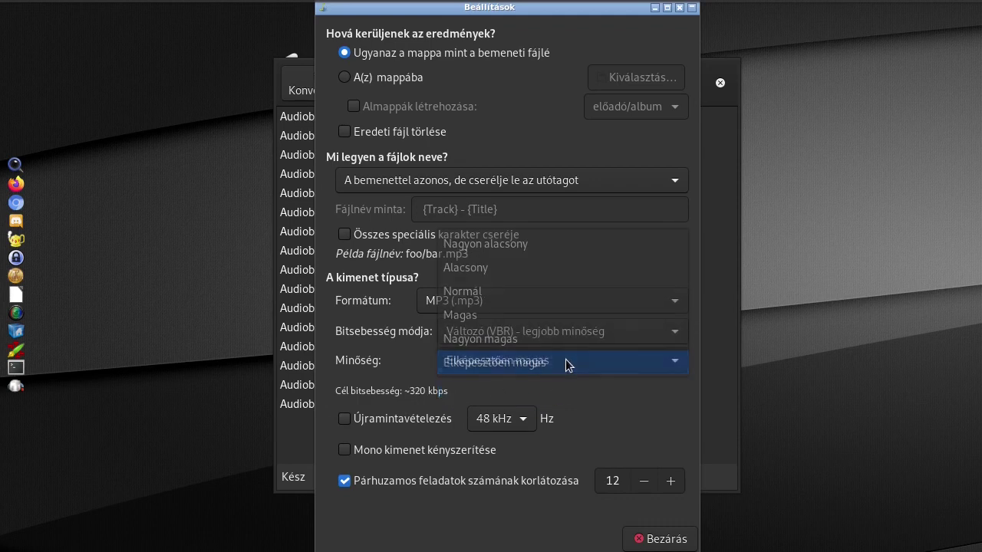
{"action": "left_click", "coordinate": [537, 245]}
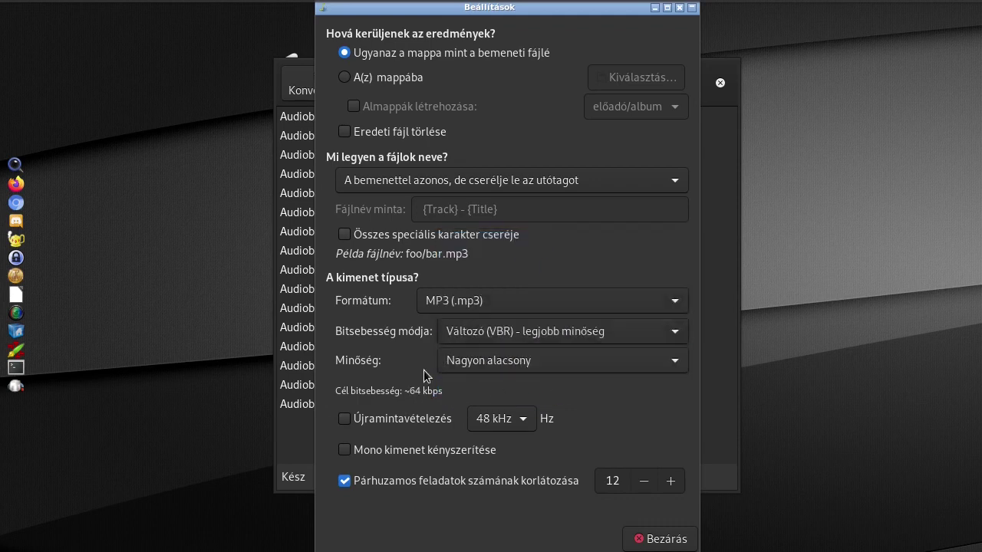
{"action": "left_click", "coordinate": [484, 363]}
{"action": "left_click", "coordinate": [502, 435]}
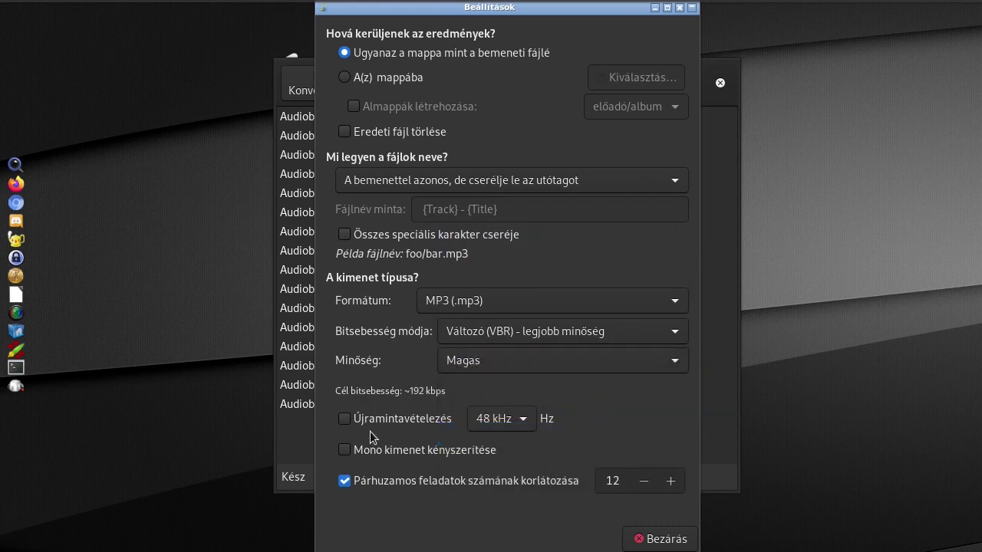
- Check the available resampling rates and try toggling the resampling and parallel task limit options, restoring both to their original state
{"action": "left_click", "coordinate": [524, 419]}
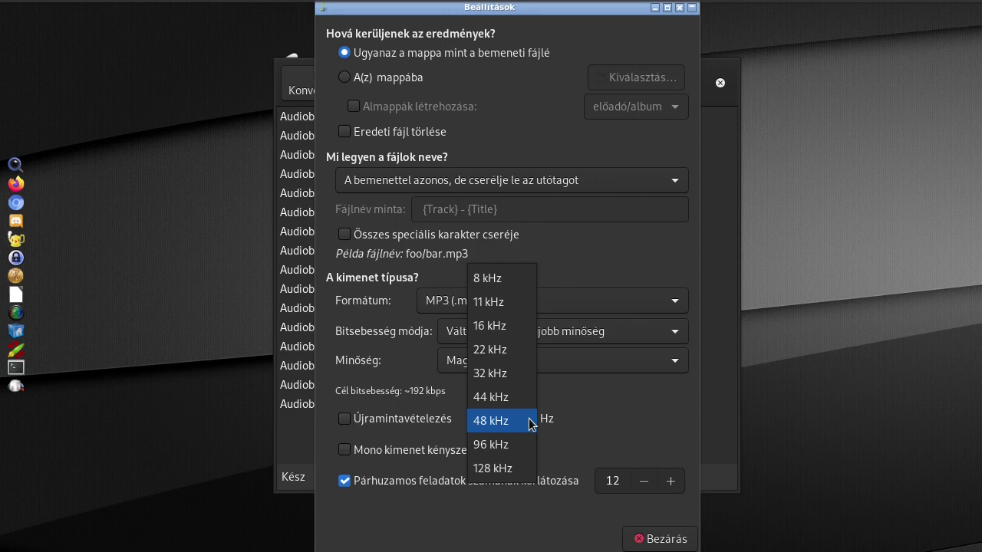
{"action": "left_click", "coordinate": [532, 424]}
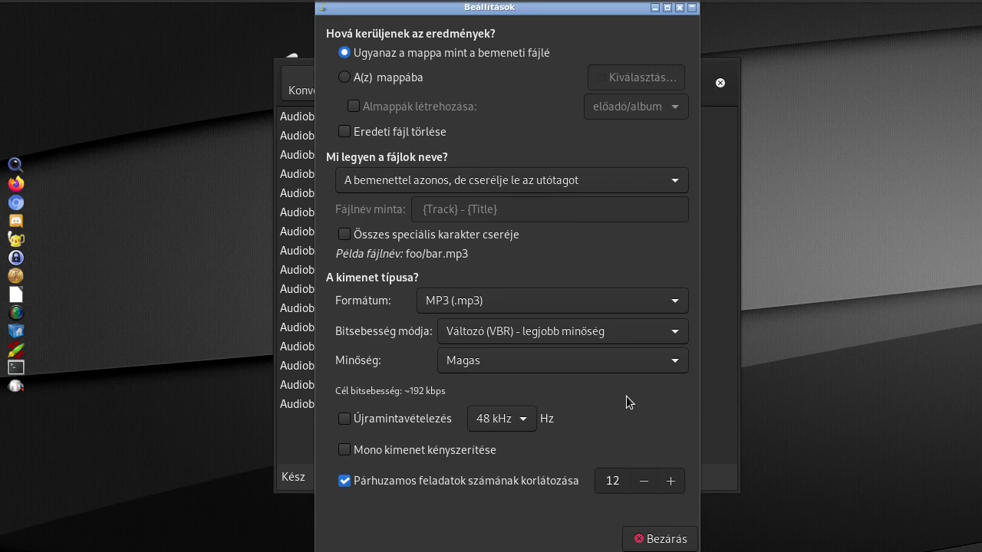
{"action": "left_click", "coordinate": [352, 420]}
{"action": "left_click", "coordinate": [352, 420]}
{"action": "left_click", "coordinate": [343, 481]}
{"action": "left_click", "coordinate": [343, 481]}
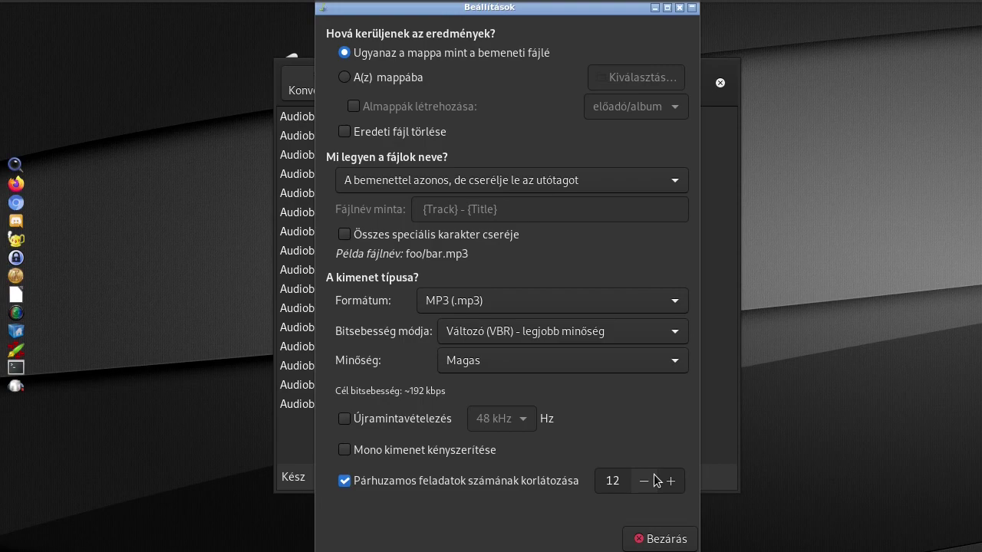
- Close the settings and start converting the listed Audiobooks files
{"action": "left_click", "coordinate": [666, 539]}
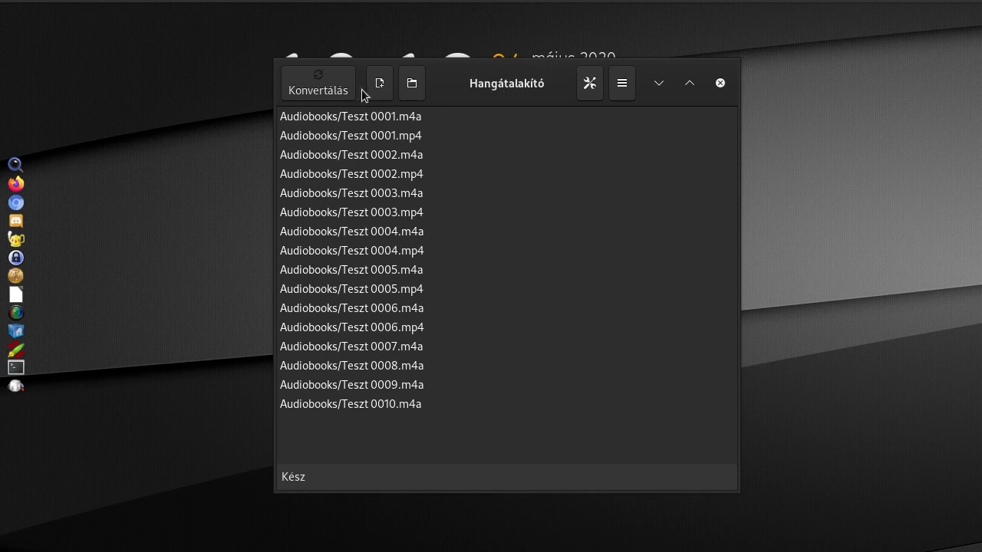
{"action": "left_click", "coordinate": [315, 87]}
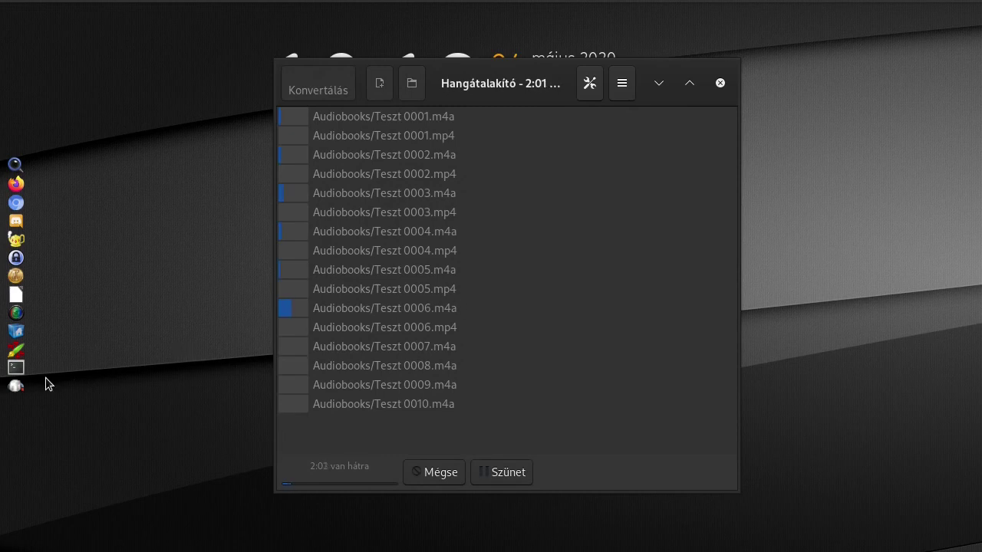
- Run htop in a terminal to examine the CPU load during the conversion, and minimize the terminal to return to SoundConverter
{"action": "left_click", "coordinate": [16, 367]}
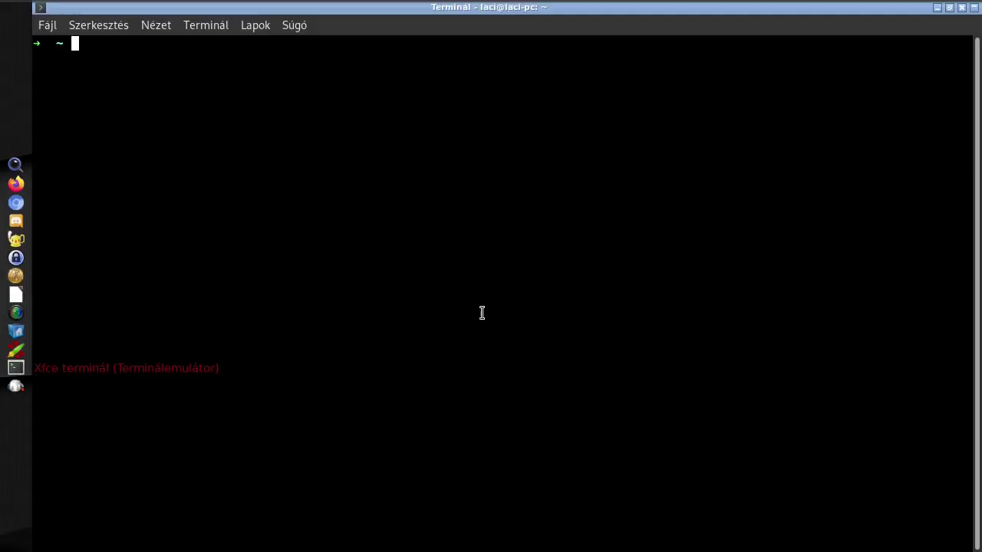
{"action": "type", "text": "htop"}
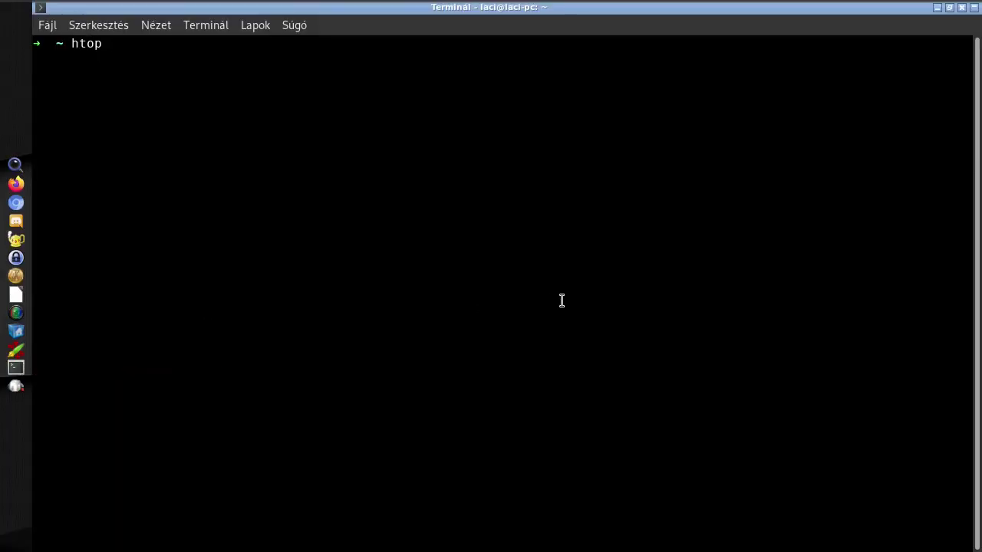
{"action": "key", "text": "Return"}
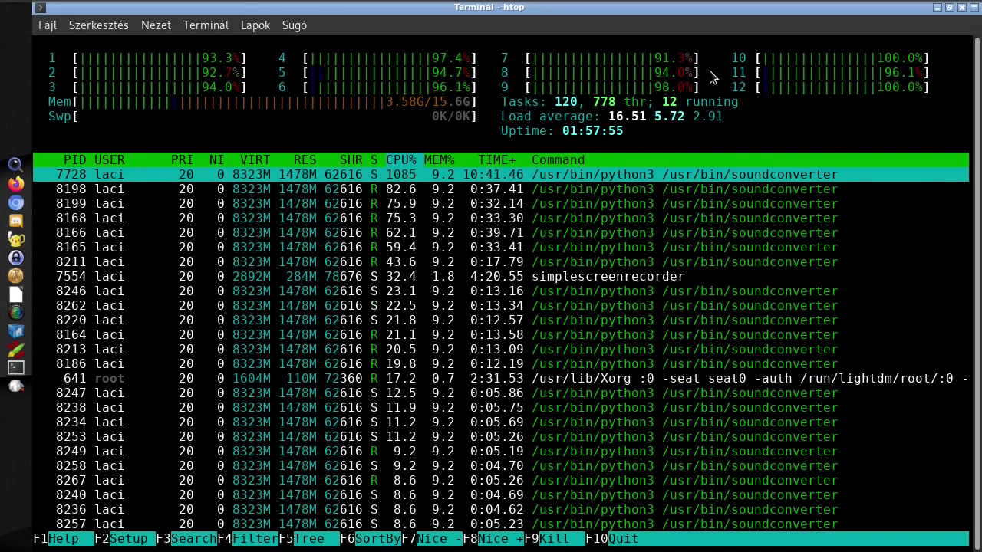
{"action": "left_click", "coordinate": [937, 8]}
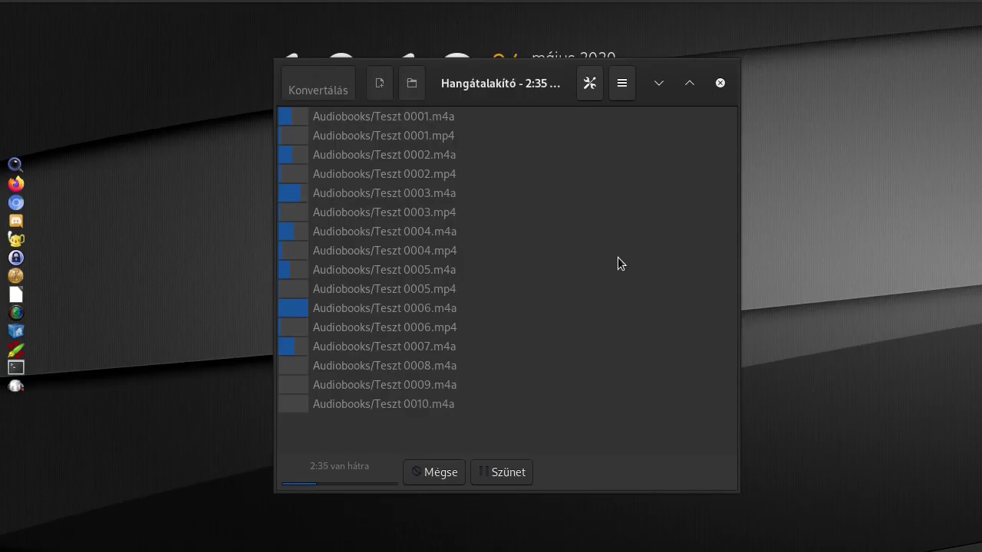